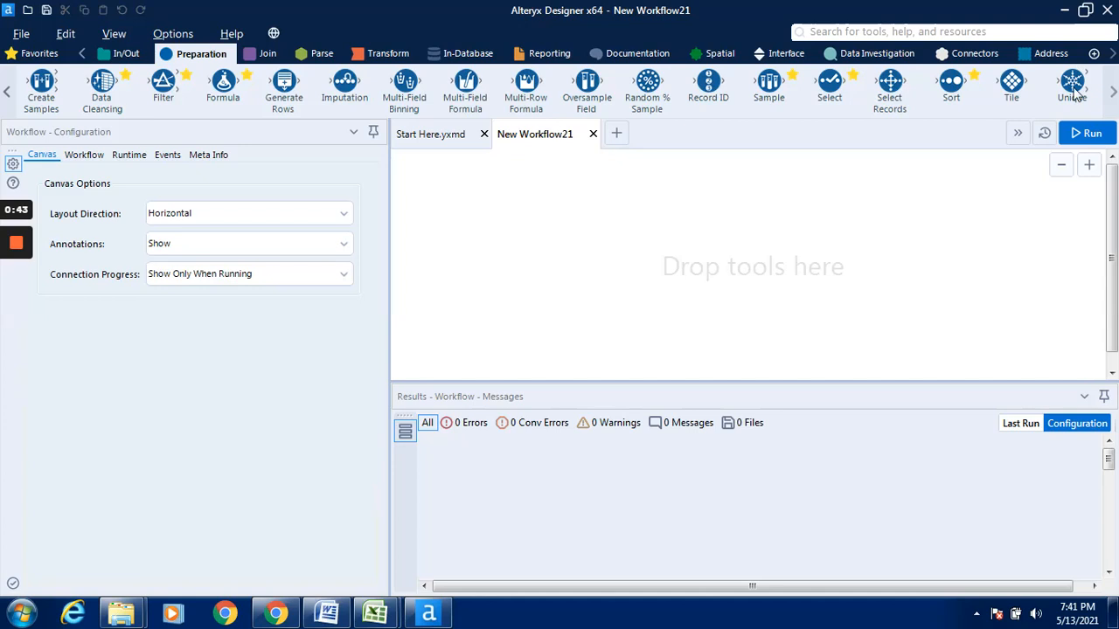
# - Add an Input Data tool to the canvas and connect it to the Coffee Chain Sales sheet of Coffee chain sales.xlsx
pyautogui.click(133, 56)
pyautogui.moveTo(211, 83); pyautogui.dragTo(527, 255)
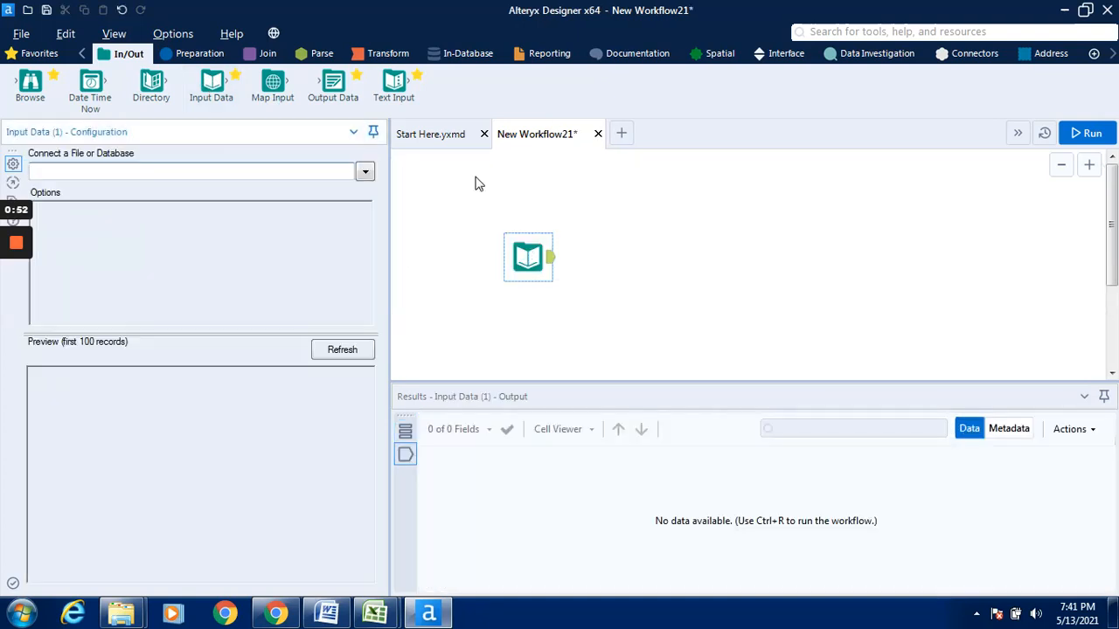
pyautogui.click(364, 171)
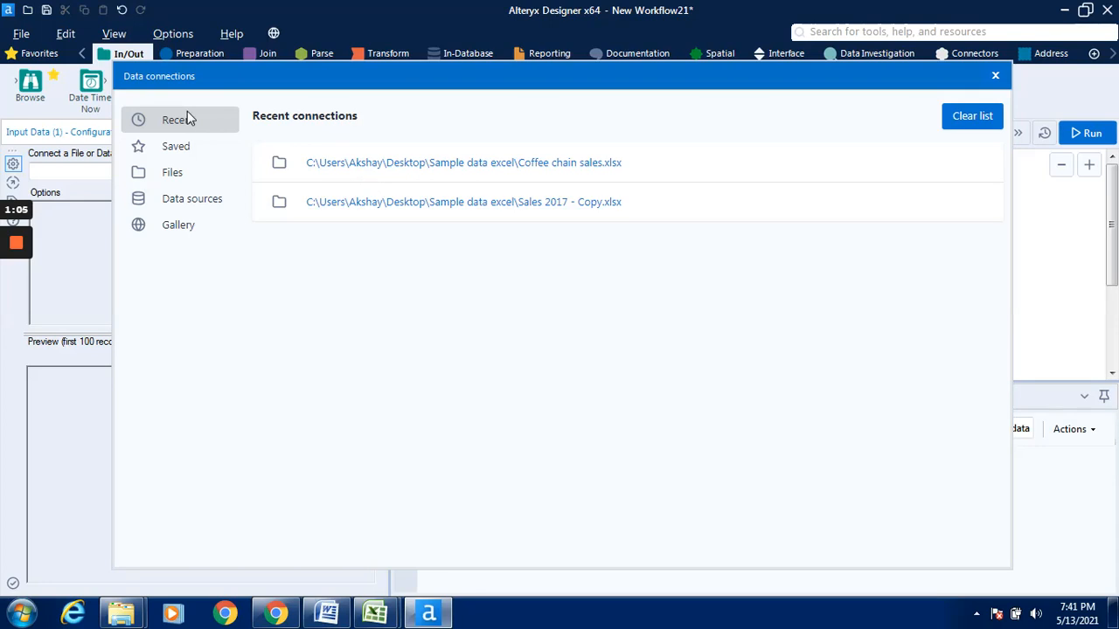
pyautogui.click(175, 178)
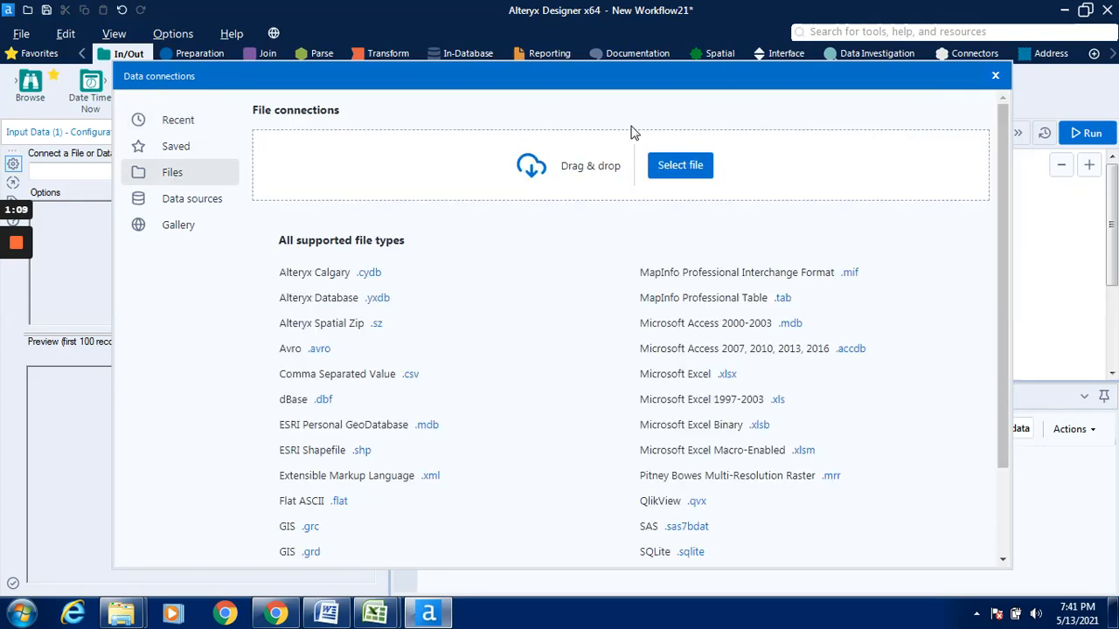
pyautogui.click(669, 168)
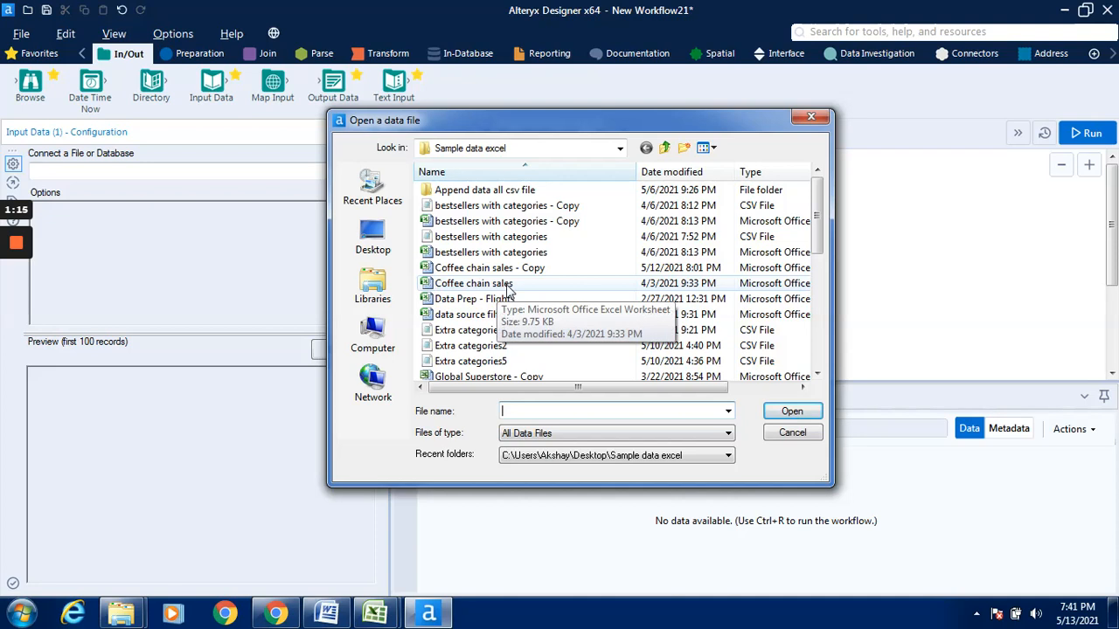
pyautogui.click(507, 287)
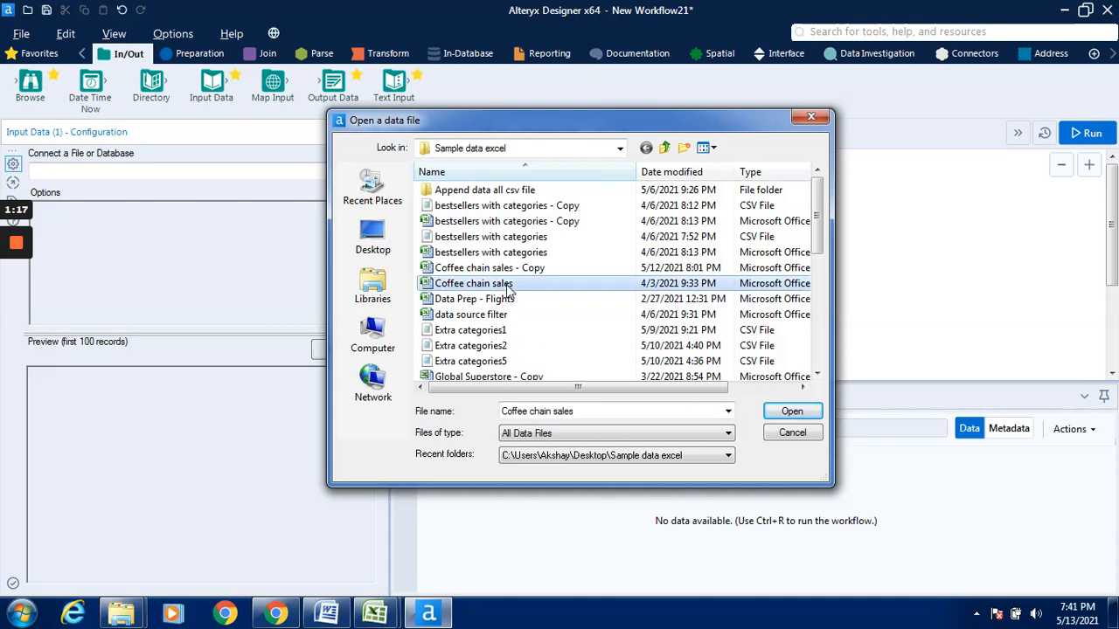
pyautogui.click(790, 412)
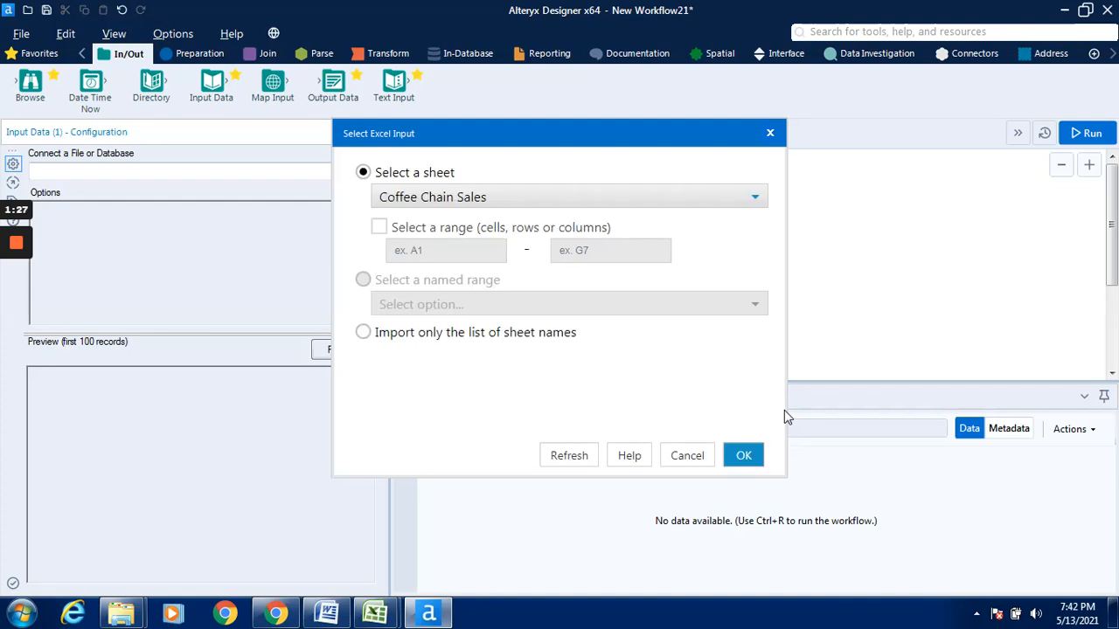
pyautogui.click(649, 199)
pyautogui.click(648, 200)
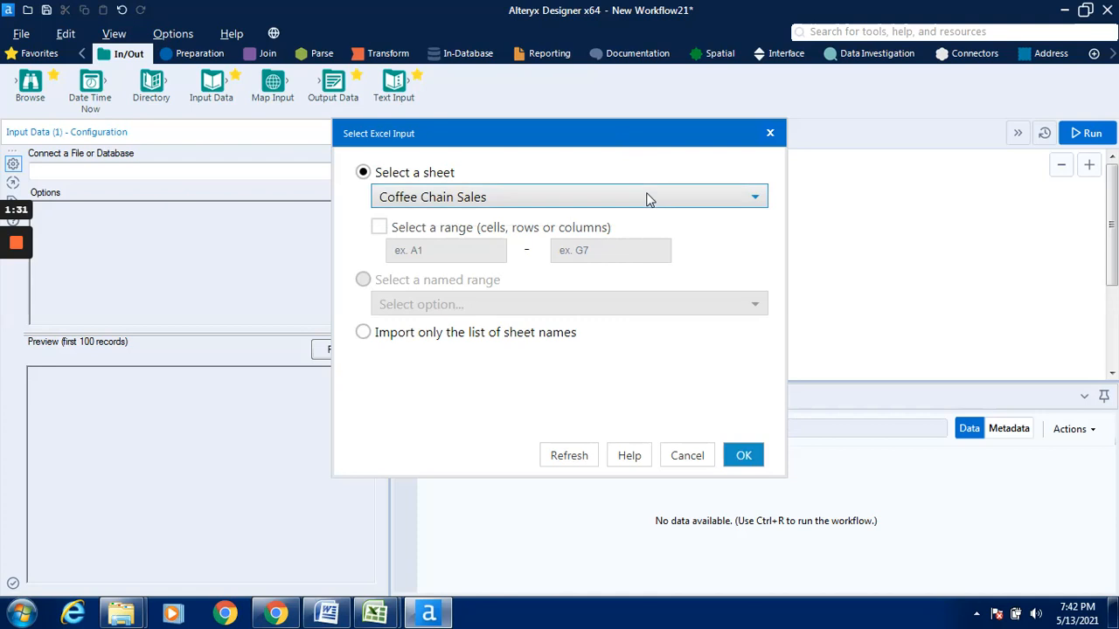
pyautogui.click(756, 465)
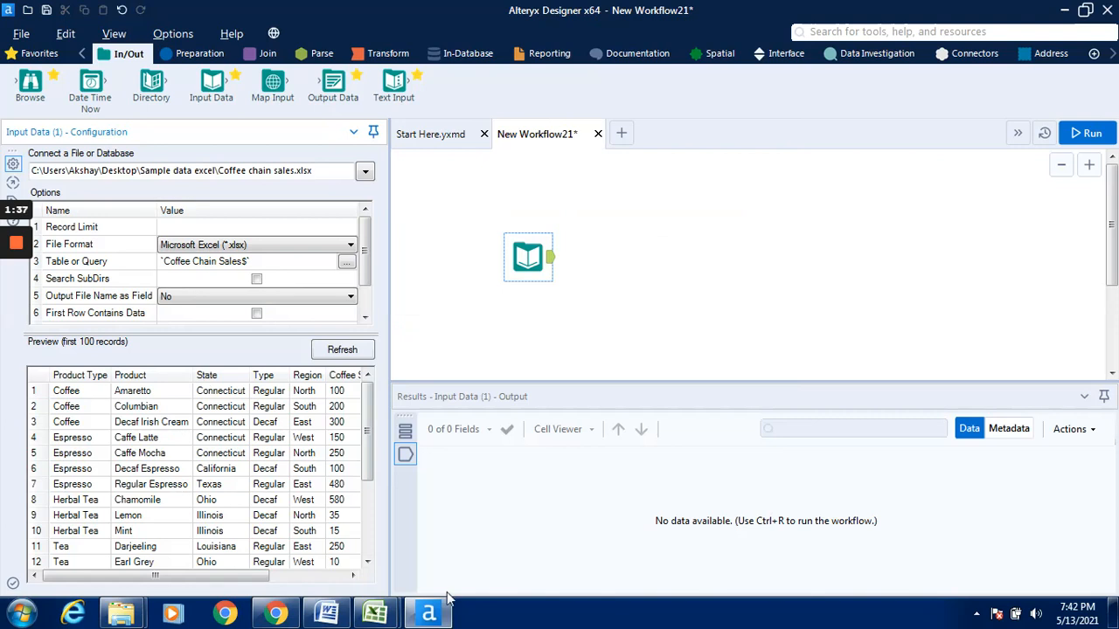
# - Review the source data in the Coffee chain sales workbook in Excel, and return to Alteryx Designer
pyautogui.moveTo(375, 612)
pyautogui.click(335, 538)
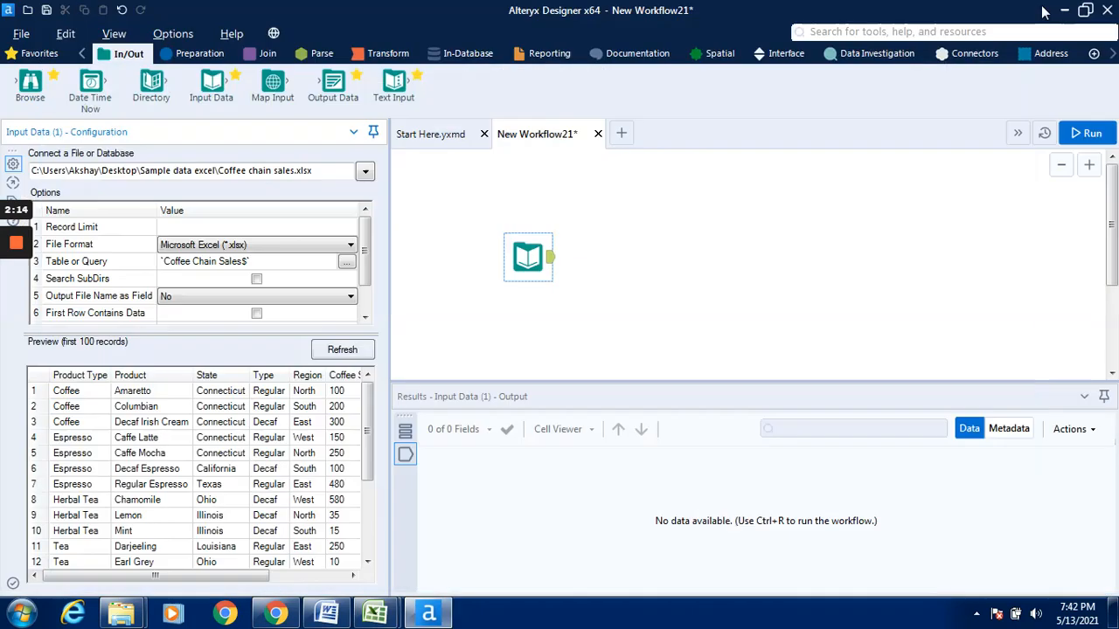
pyautogui.click(1044, 11)
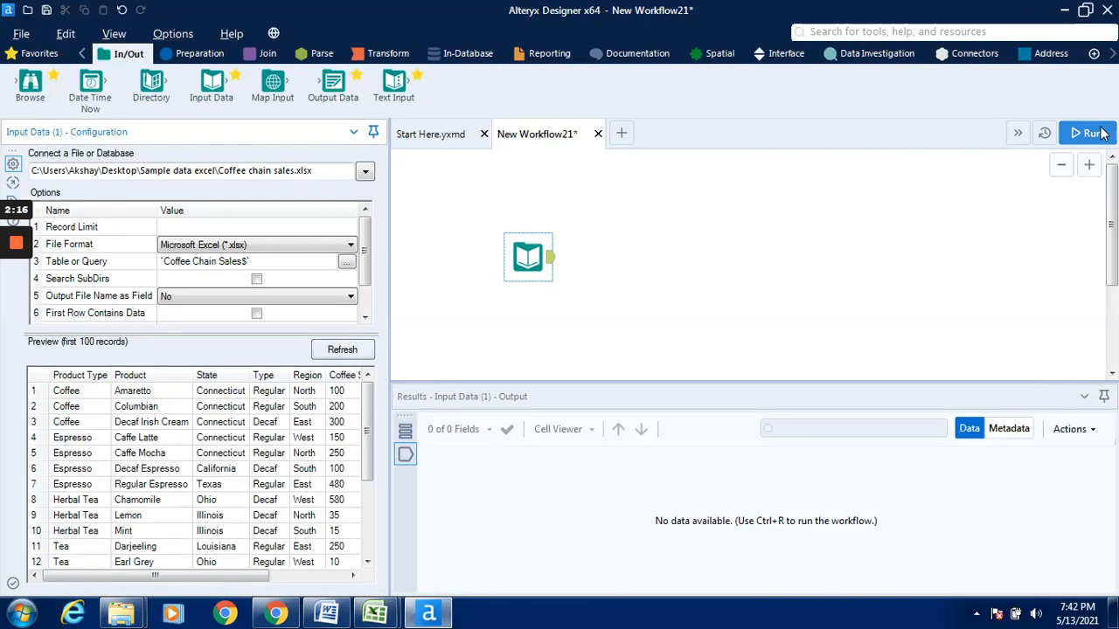
# - Run the workflow and look through all the records output by the Input Data tool
pyautogui.click(1099, 132)
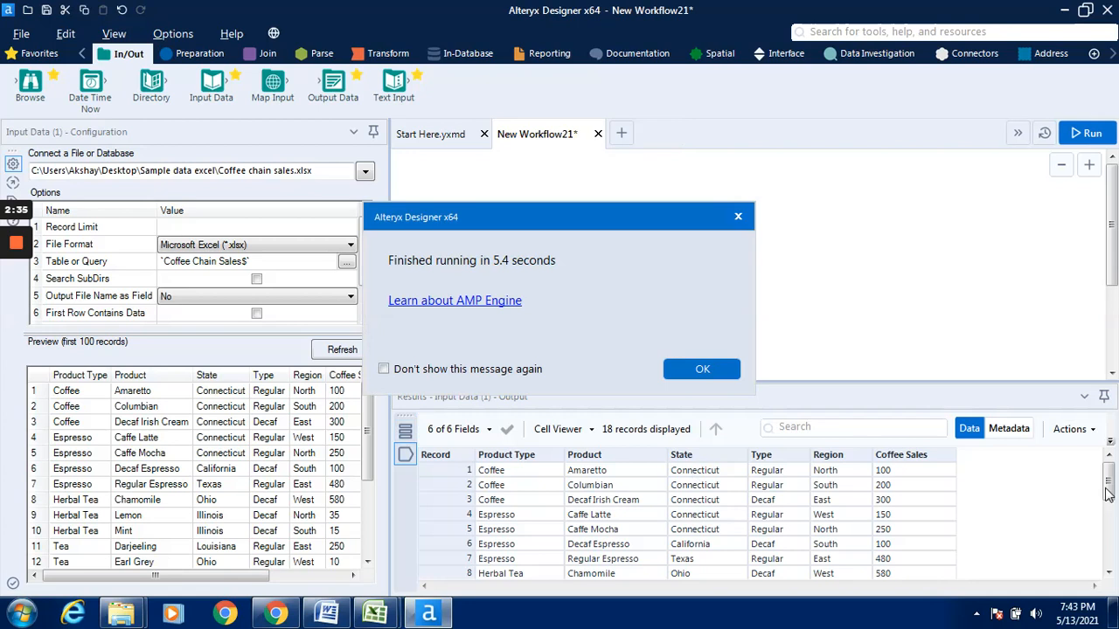
pyautogui.click(712, 375)
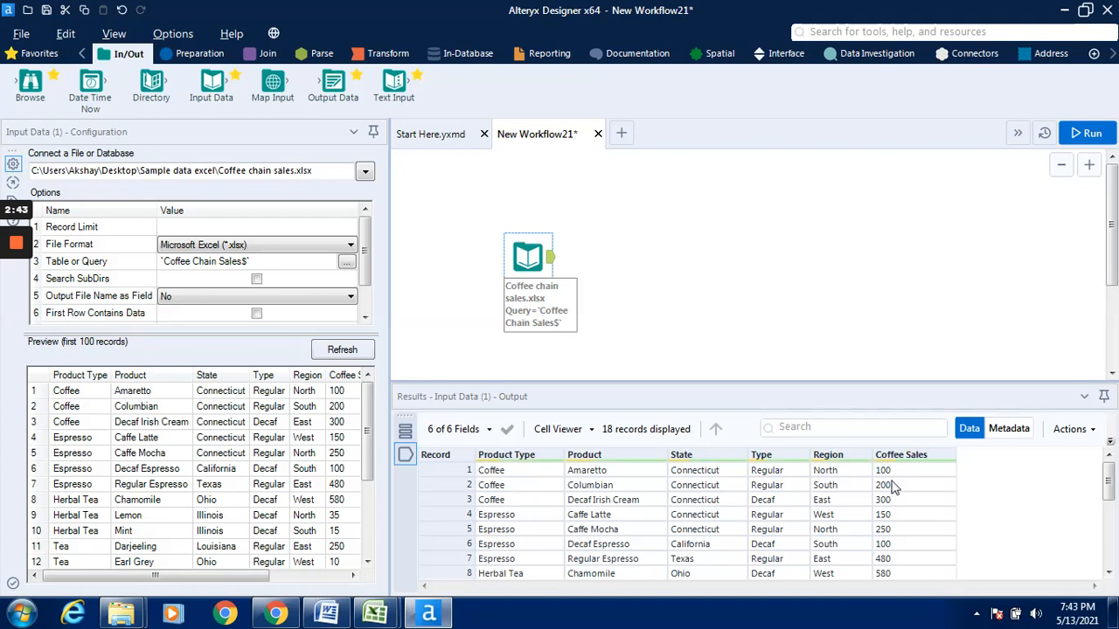
pyautogui.click(1109, 488)
pyautogui.moveTo(1107, 488); pyautogui.dragTo(1109, 546)
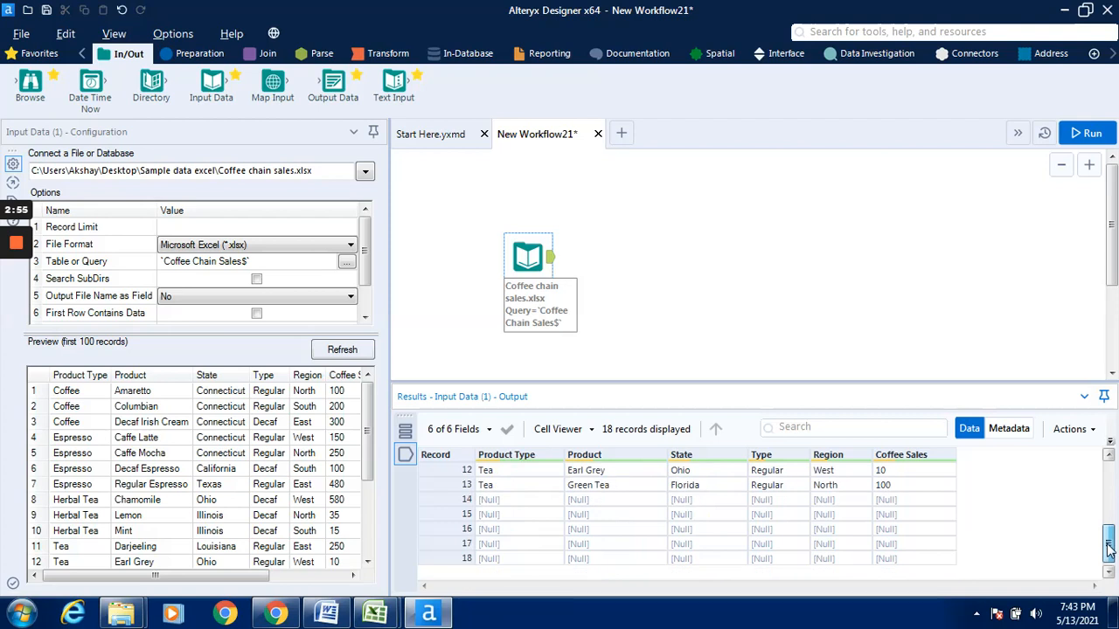
pyautogui.moveTo(1108, 547); pyautogui.dragTo(1112, 486)
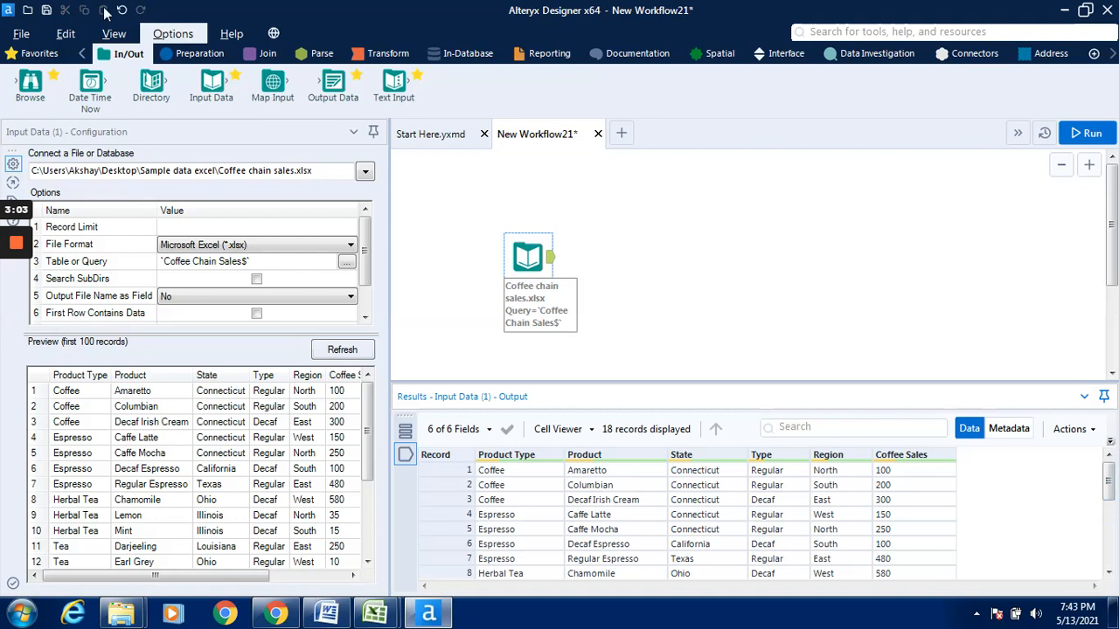
# - Add a Unique tool to the canvas, connected to the output of the Input Data tool
pyautogui.click(197, 60)
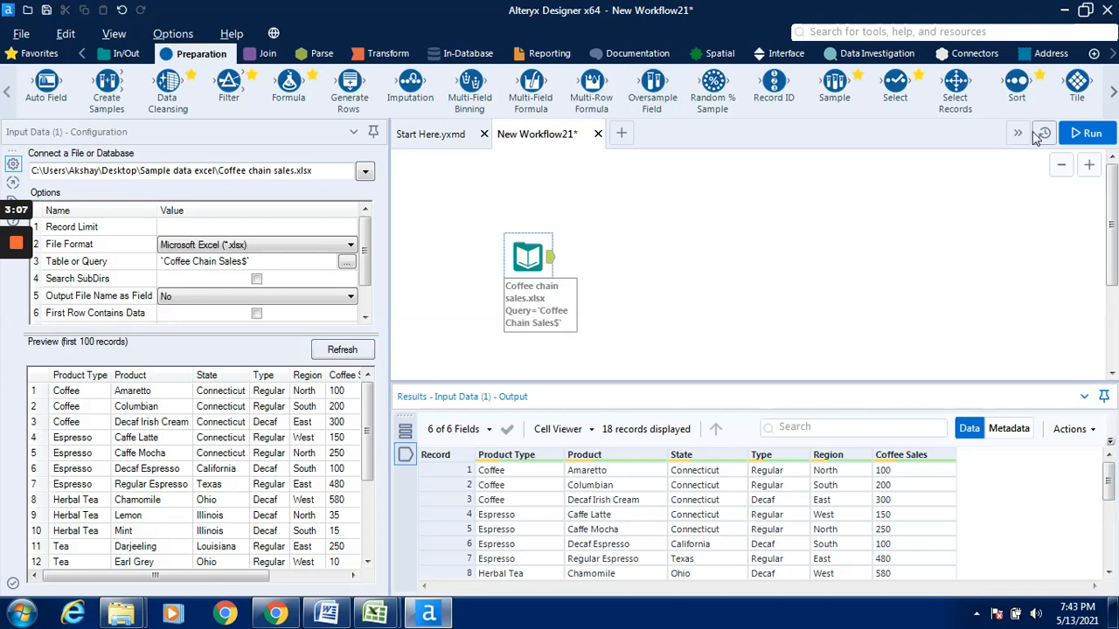
pyautogui.click(1113, 96)
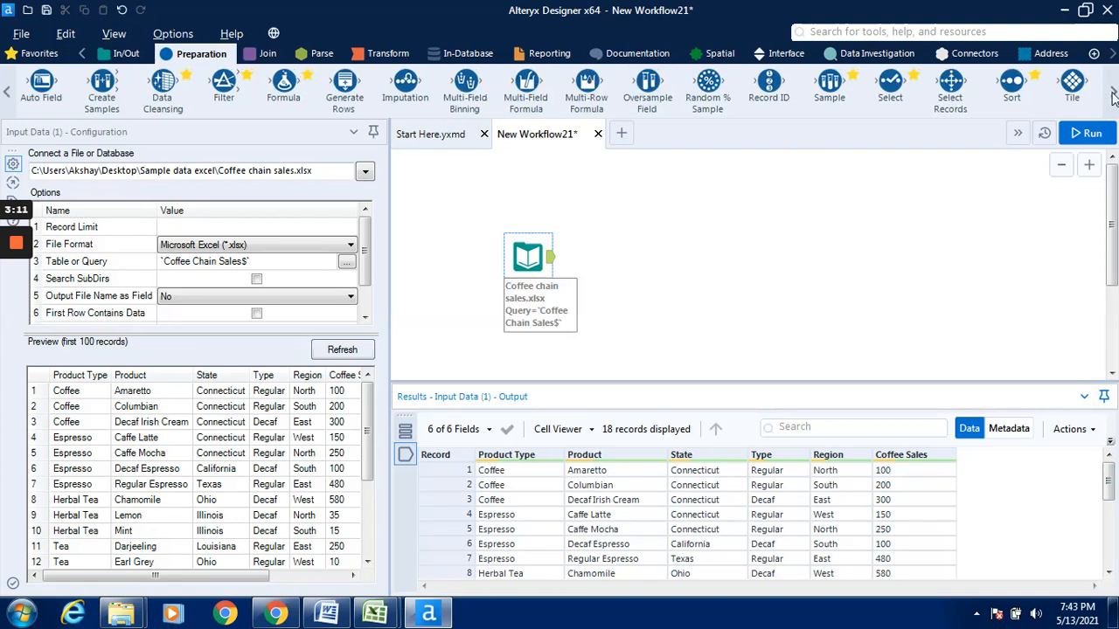
pyautogui.click(1113, 96)
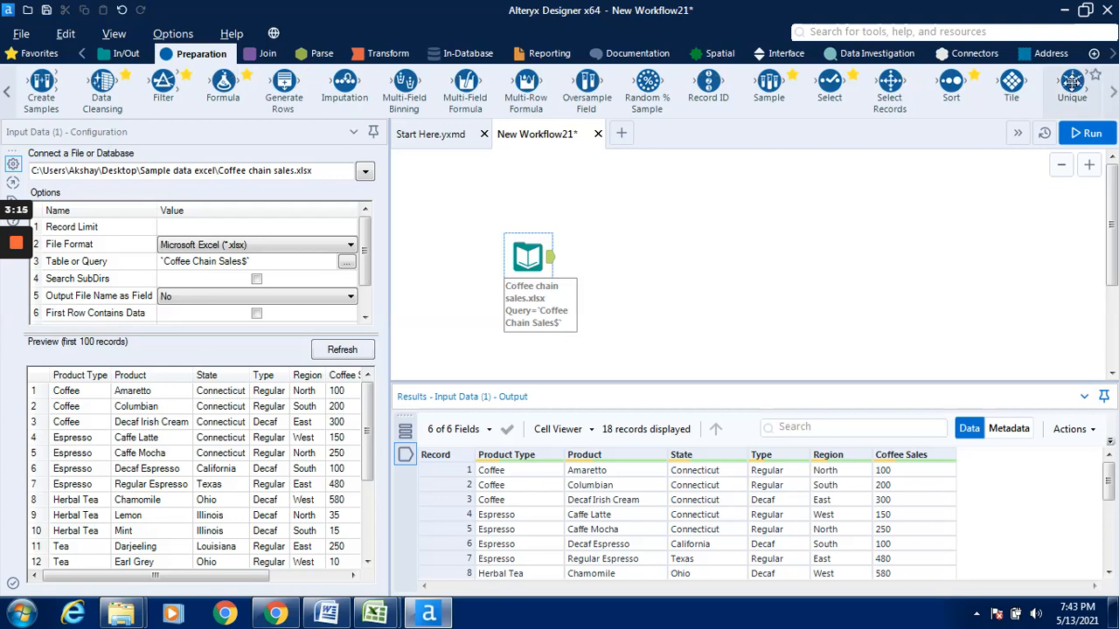
pyautogui.moveTo(1072, 83); pyautogui.dragTo(619, 238)
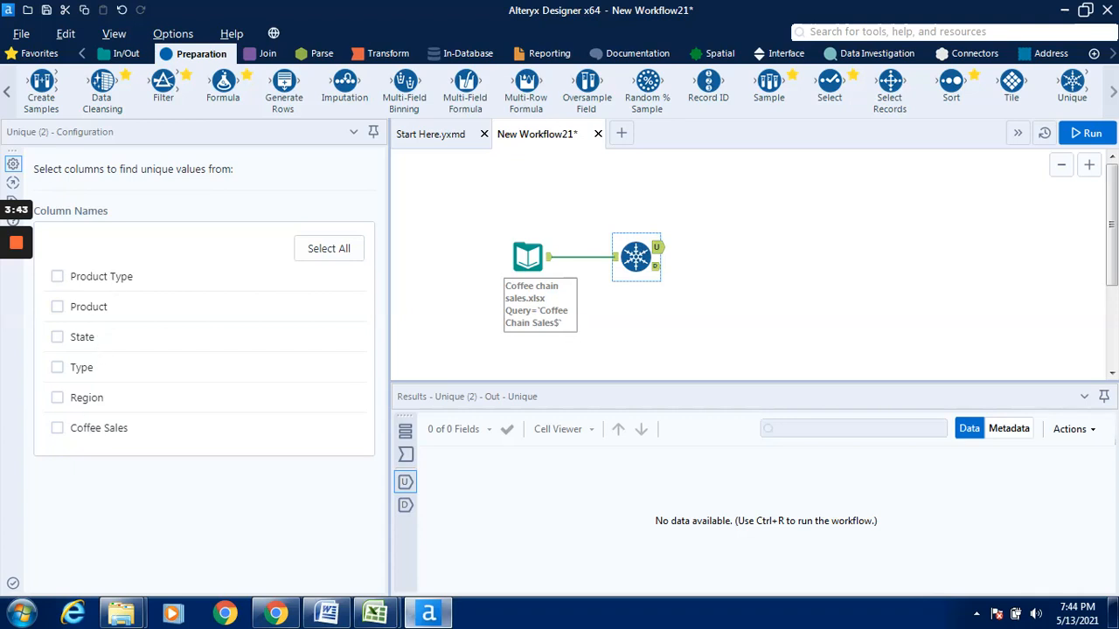
# - Compare the Unique tool's column names with the headers of the Coffee chain sales workbook in Excel, and return to Alteryx Designer
pyautogui.moveTo(376, 612)
pyautogui.click(339, 544)
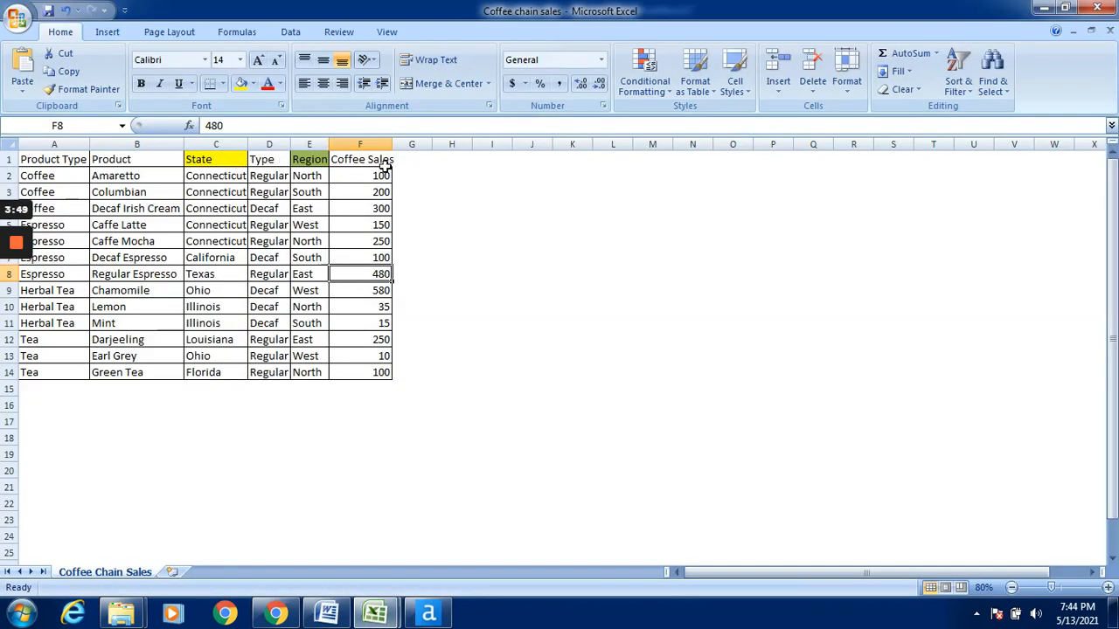
pyautogui.click(1048, 7)
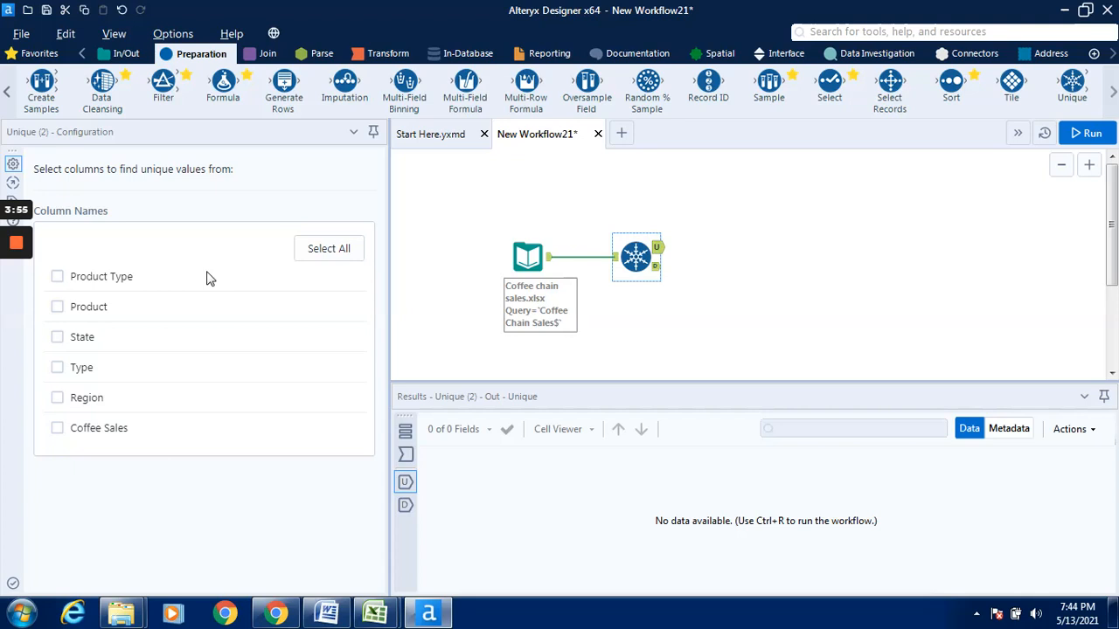
# - Set the Unique tool to find unique values from the Product Type column, and run the workflow
pyautogui.click(58, 278)
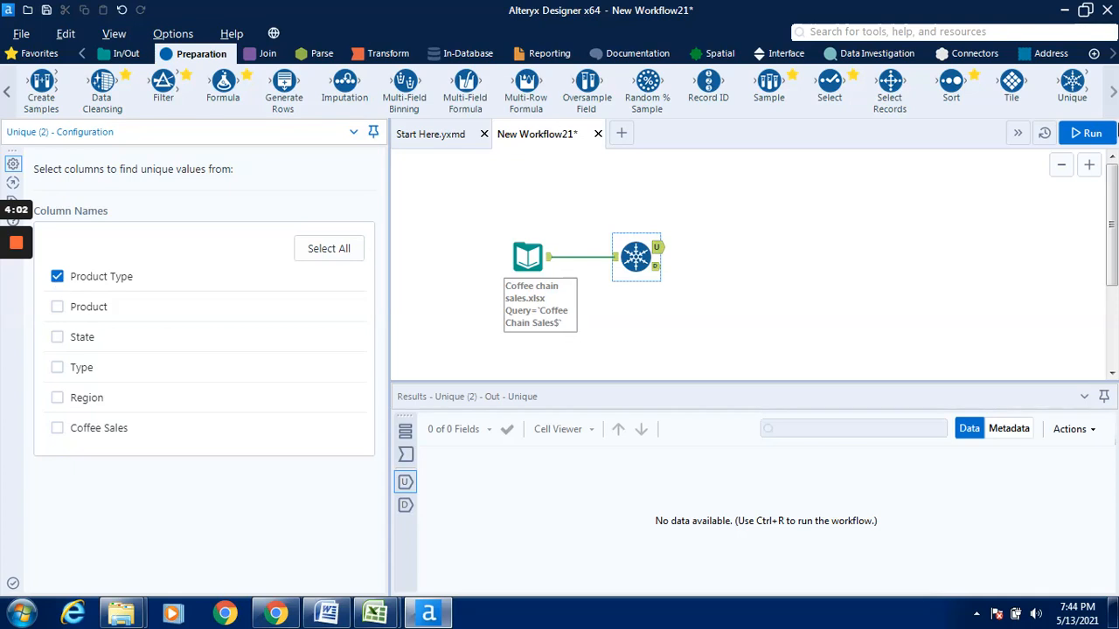
pyautogui.click(1086, 131)
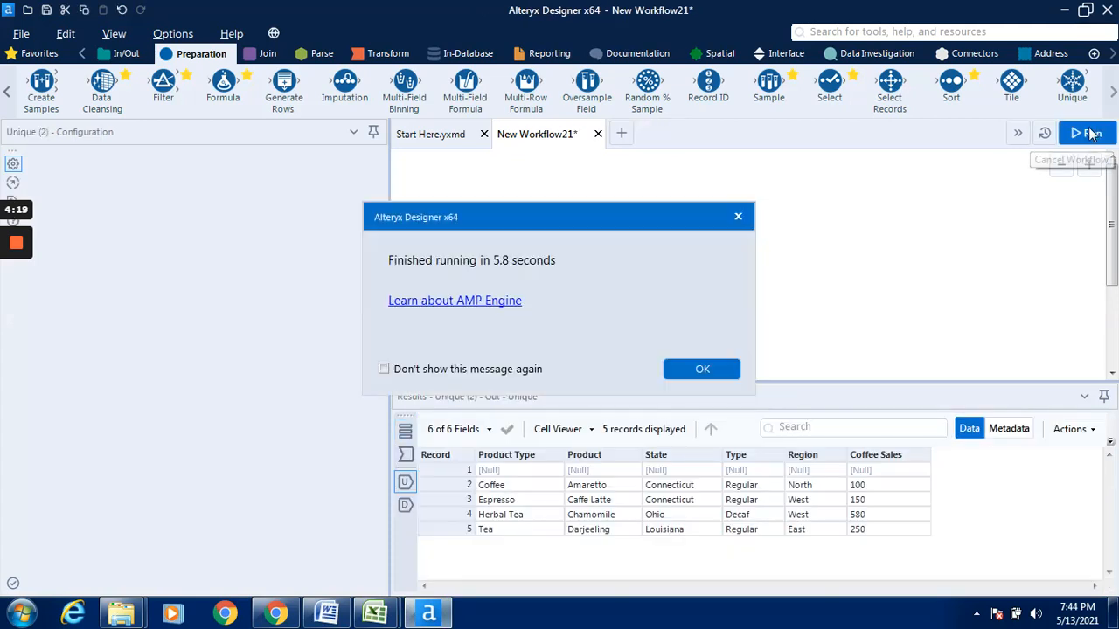
pyautogui.click(714, 369)
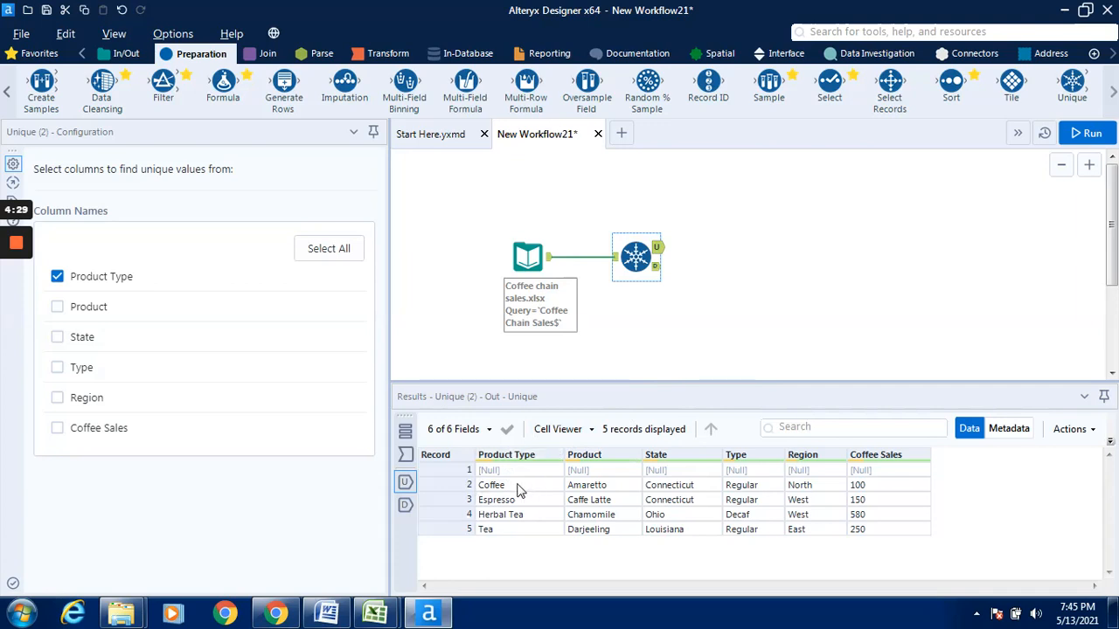
# - Examine the repeated Coffee entries in cells A2 to A4 of the Coffee chain sales workbook in Excel, and return to Alteryx Designer
pyautogui.moveTo(376, 611)
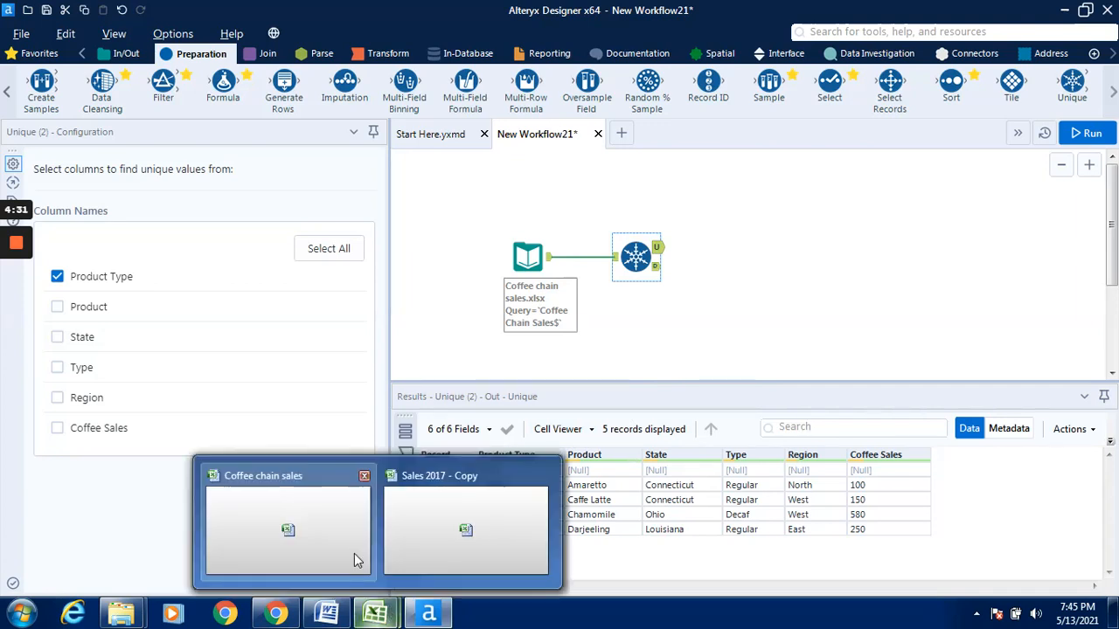
pyautogui.click(354, 553)
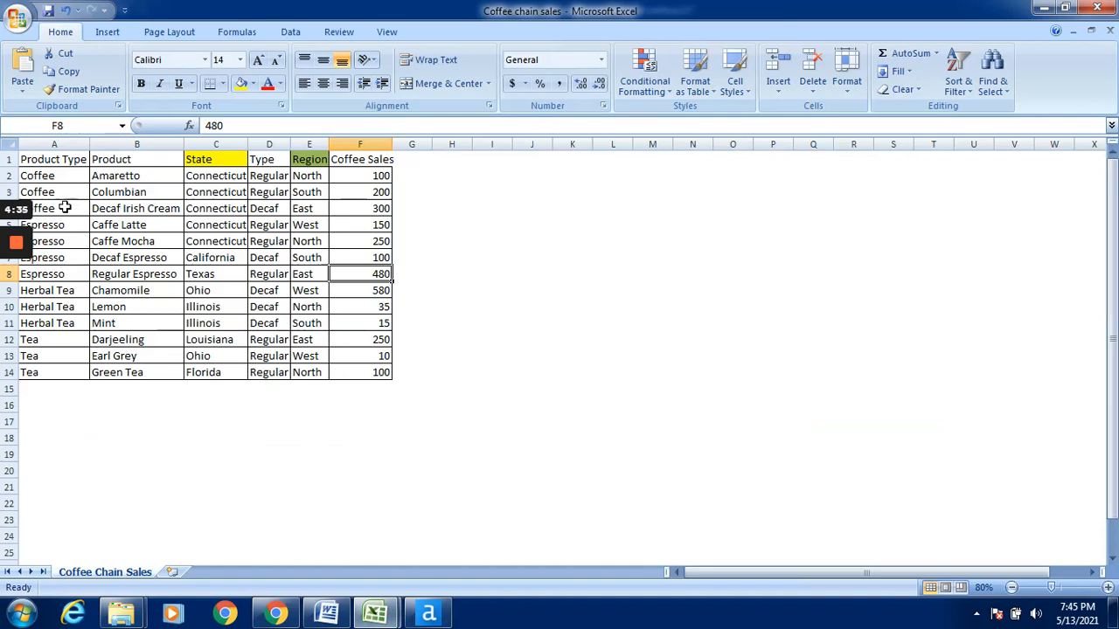
pyautogui.click(67, 177)
pyautogui.click(70, 194)
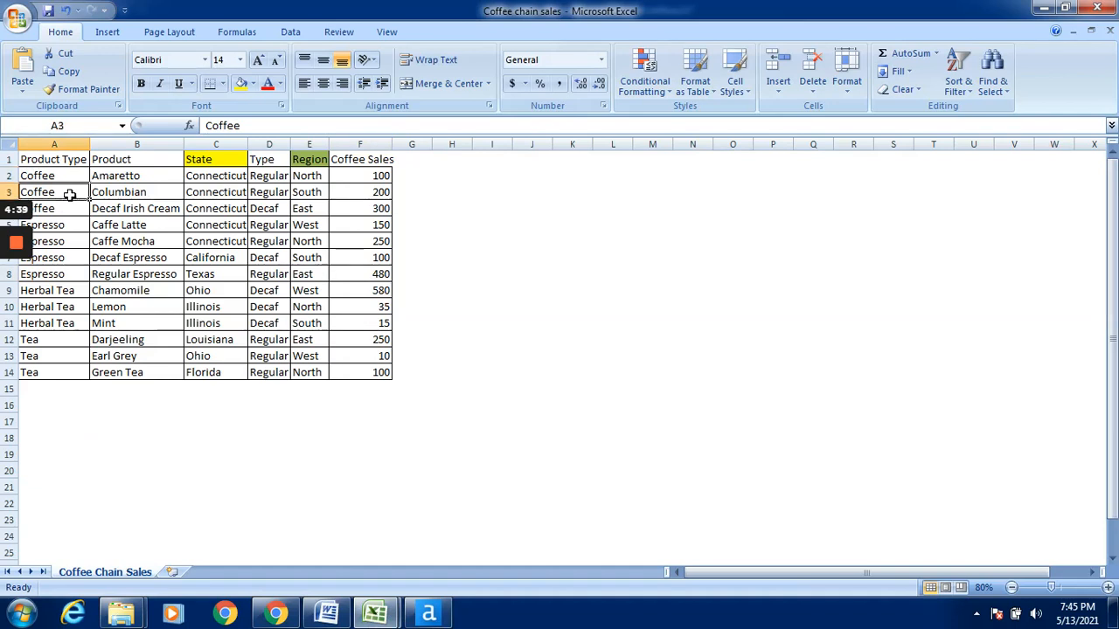
pyautogui.click(70, 211)
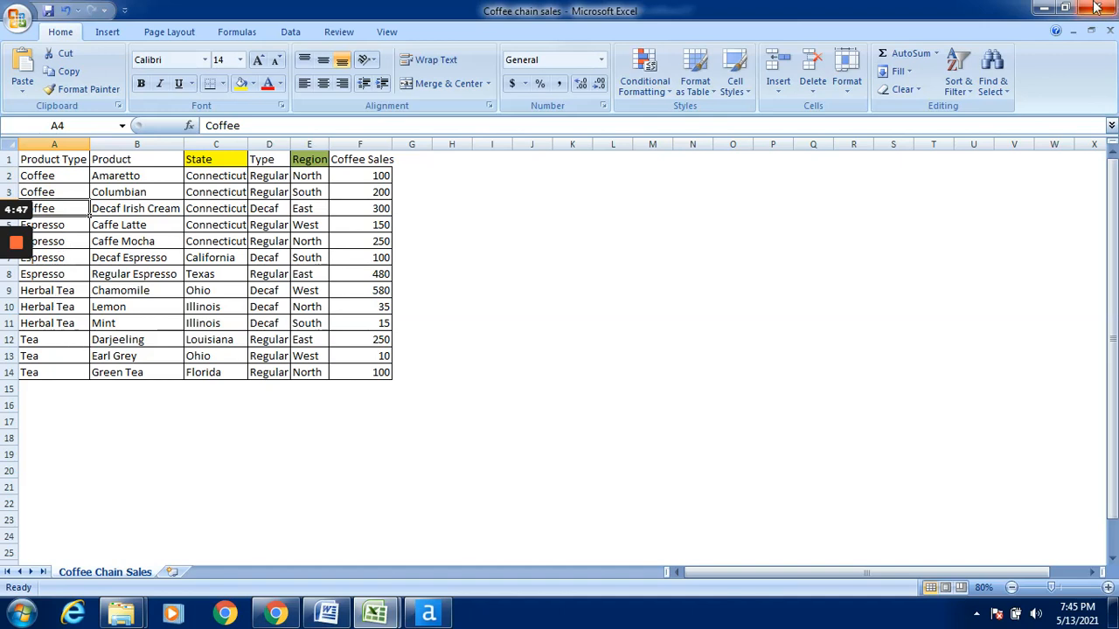
pyautogui.click(1047, 8)
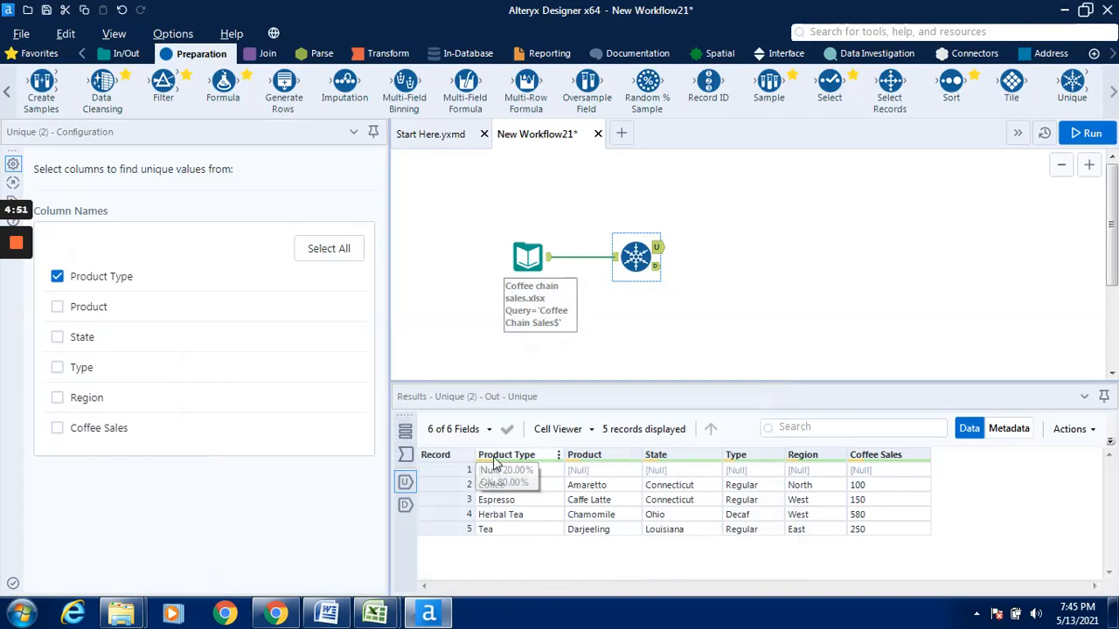
# - View the duplicate records output by the Unique tool, and switch the results back to its unique records
pyautogui.click(660, 268)
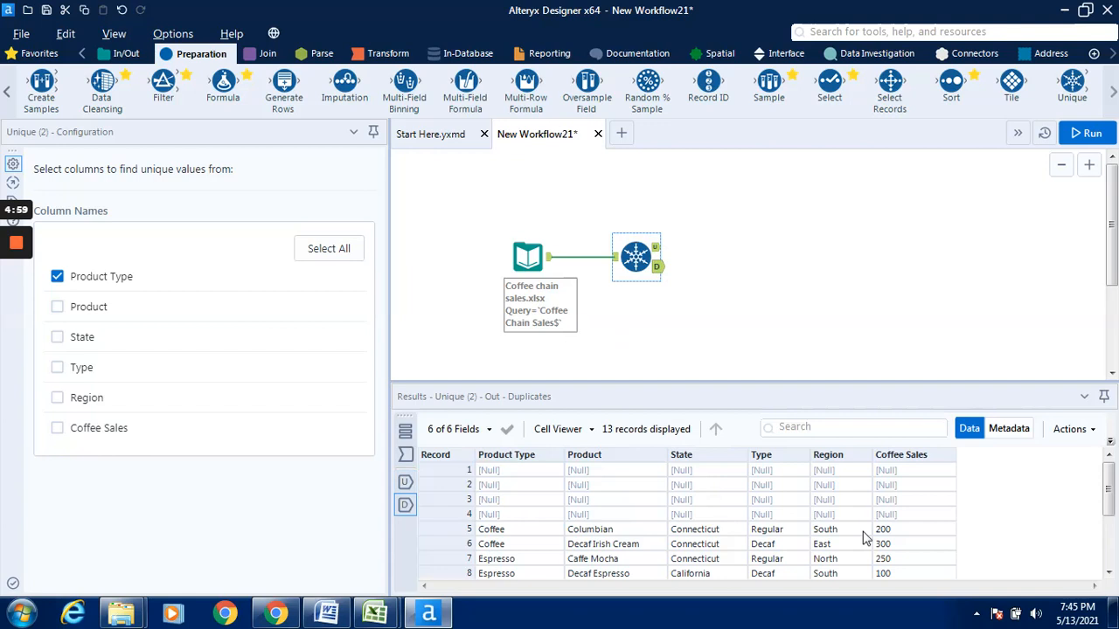
pyautogui.moveTo(1111, 485)
pyautogui.mouseDown()
pyautogui.moveTo(1116, 542)
pyautogui.moveTo(1110, 488)
pyautogui.mouseUp()
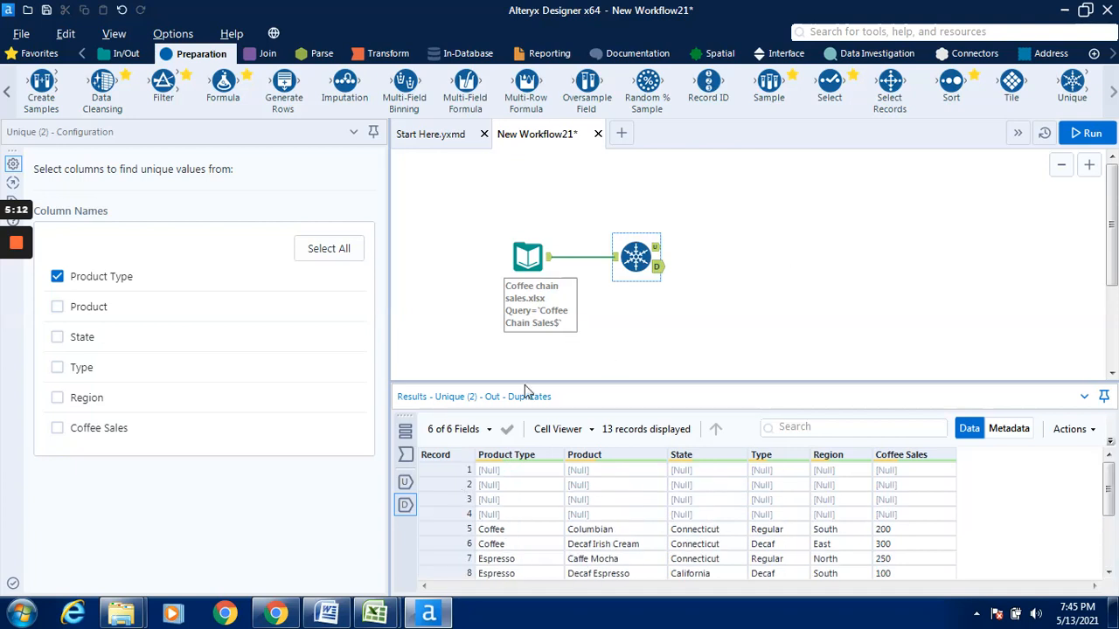
pyautogui.click(656, 251)
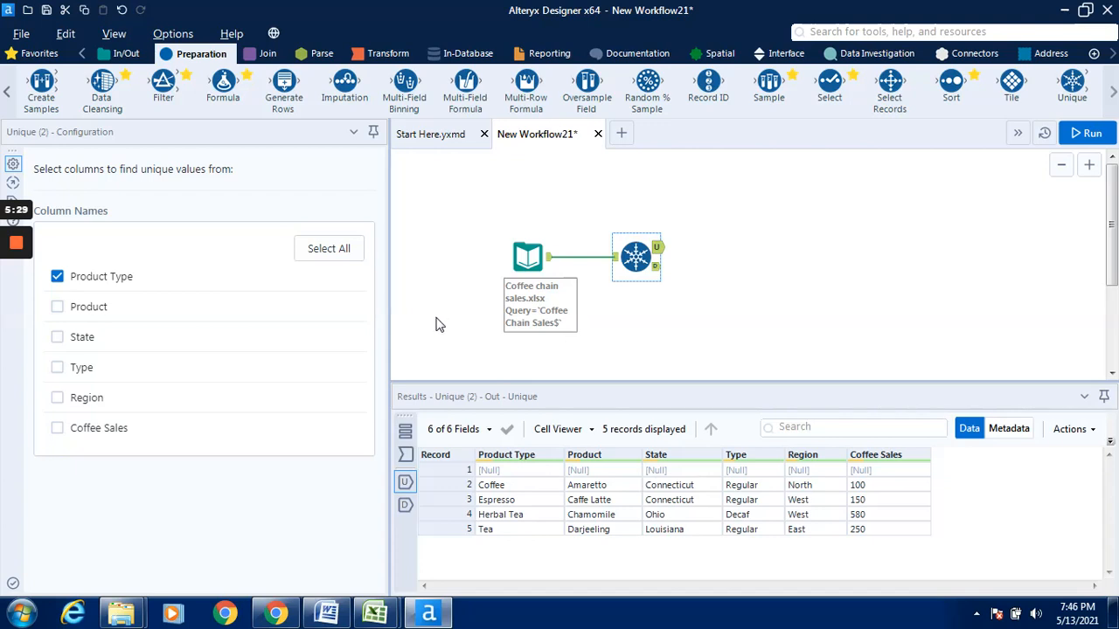
pyautogui.moveTo(4, 250)
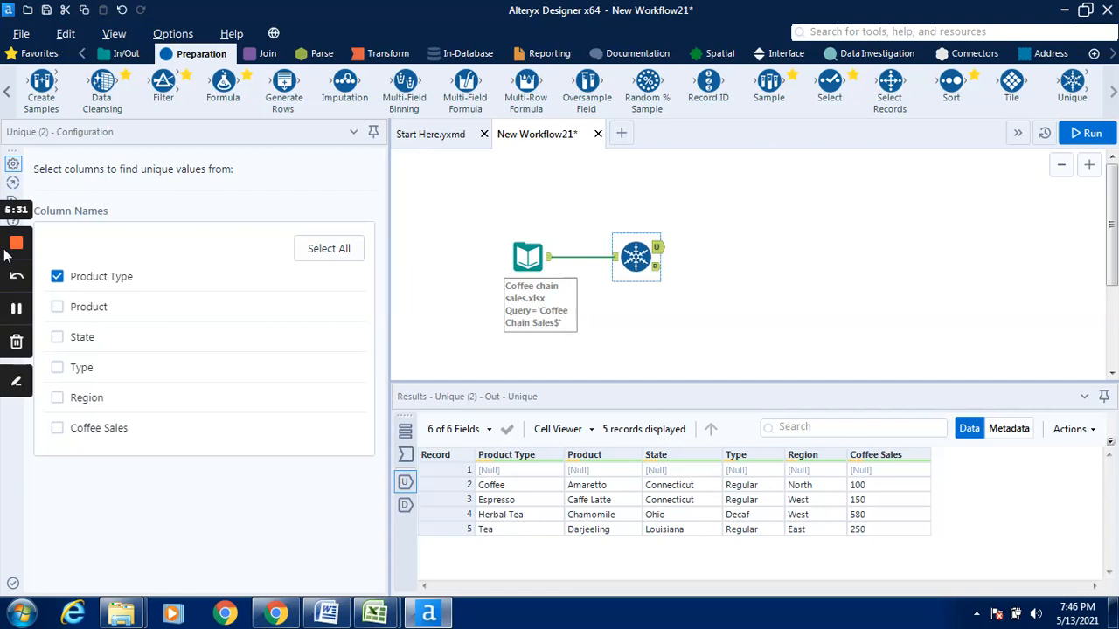